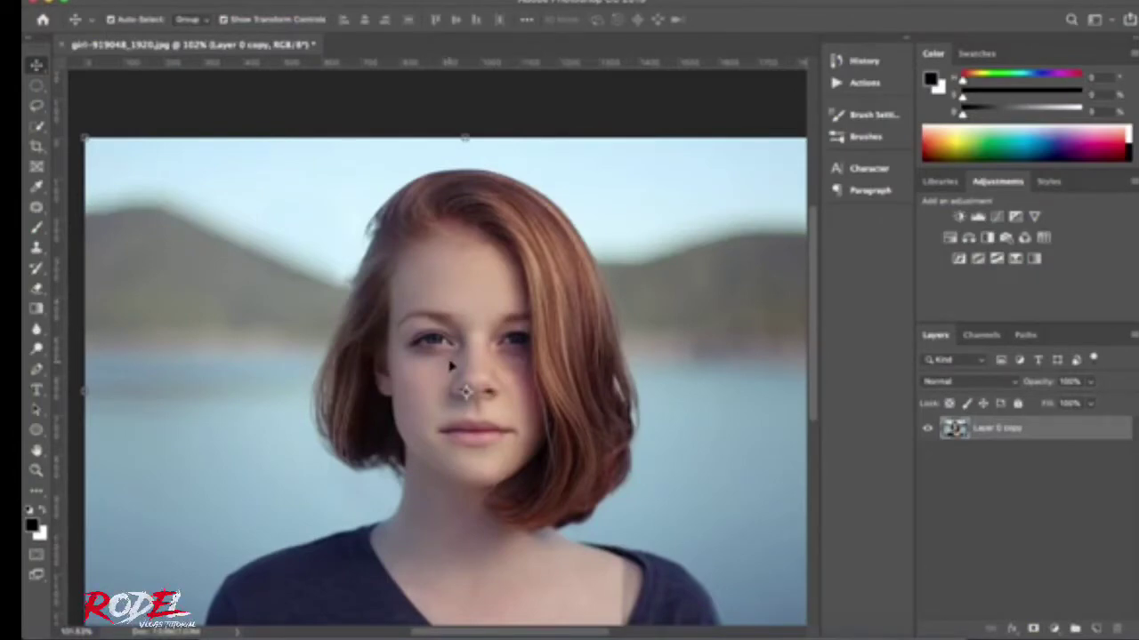
Duplicate Layer 0 copy into Layer 0 copy 2 and hide the original Layer 0 copy
scroll(447, 370, down, 2)
scroll(447, 370, down, 2)
scroll(450, 364, down, 1)
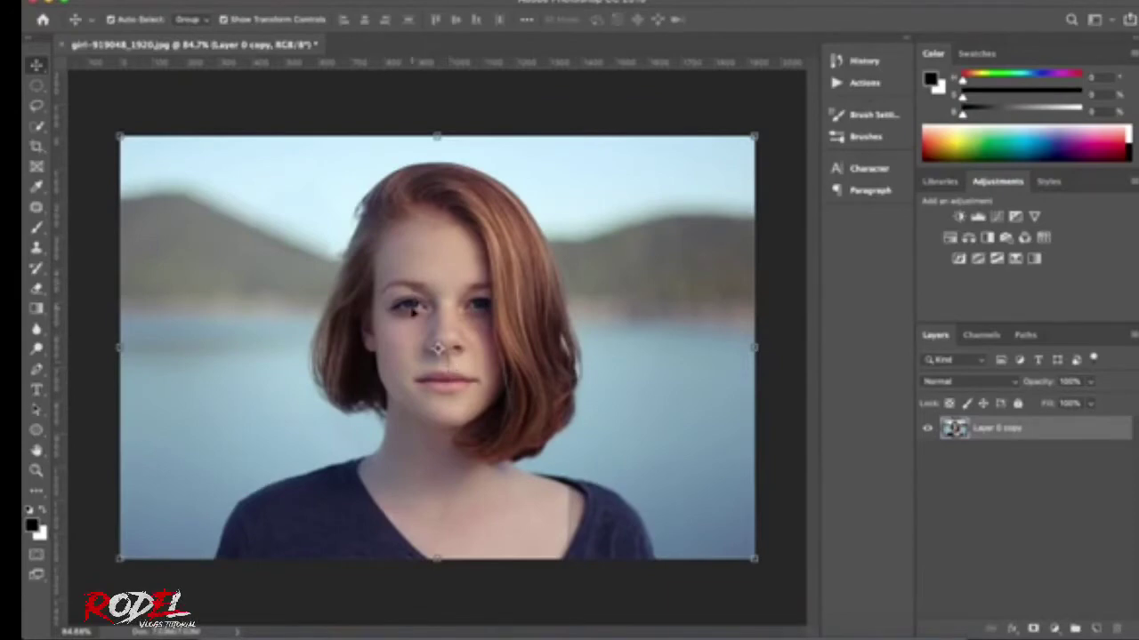
scroll(416, 307, up, 2)
scroll(416, 307, up, 2)
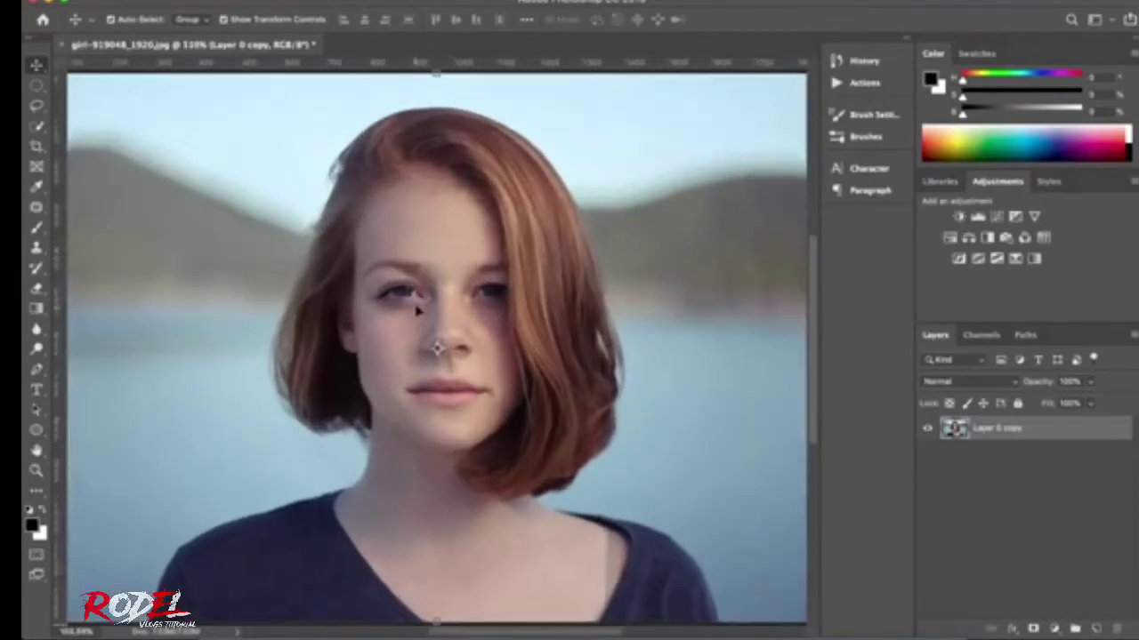
scroll(417, 307, down, 2)
scroll(416, 307, down, 2)
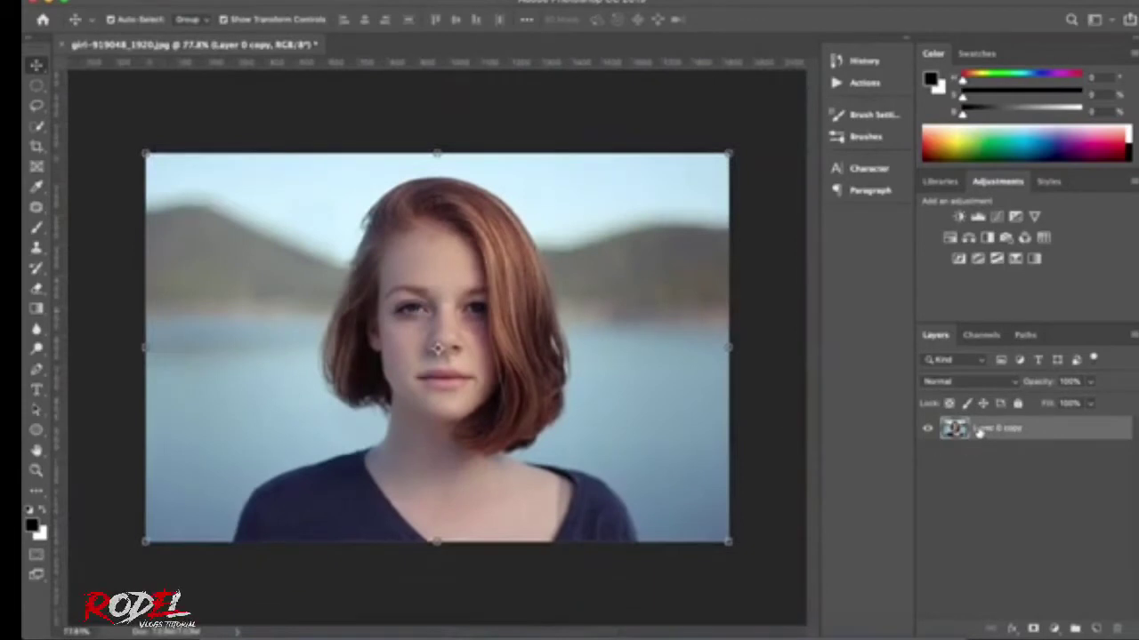
mouse_move(987, 432)
mouse_down()
mouse_move(1038, 489)
mouse_move(1094, 628)
mouse_up()
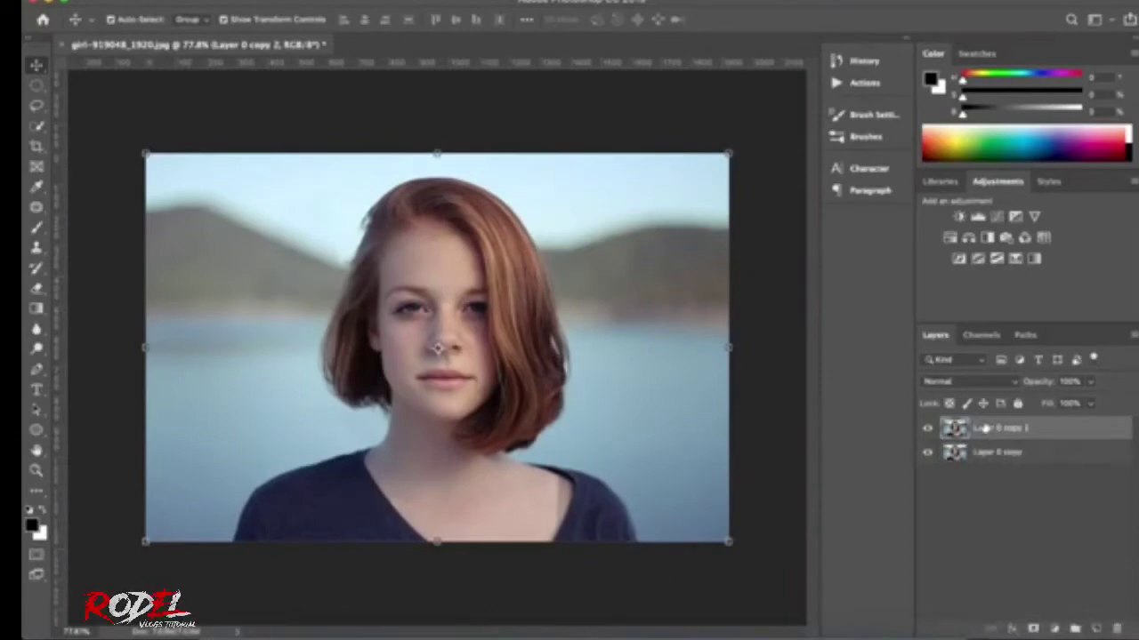
click(928, 454)
Zoom the canvas in around the bridge of the nose until both eyes fill the window
scroll(433, 331, up, 1)
scroll(433, 331, up, 2)
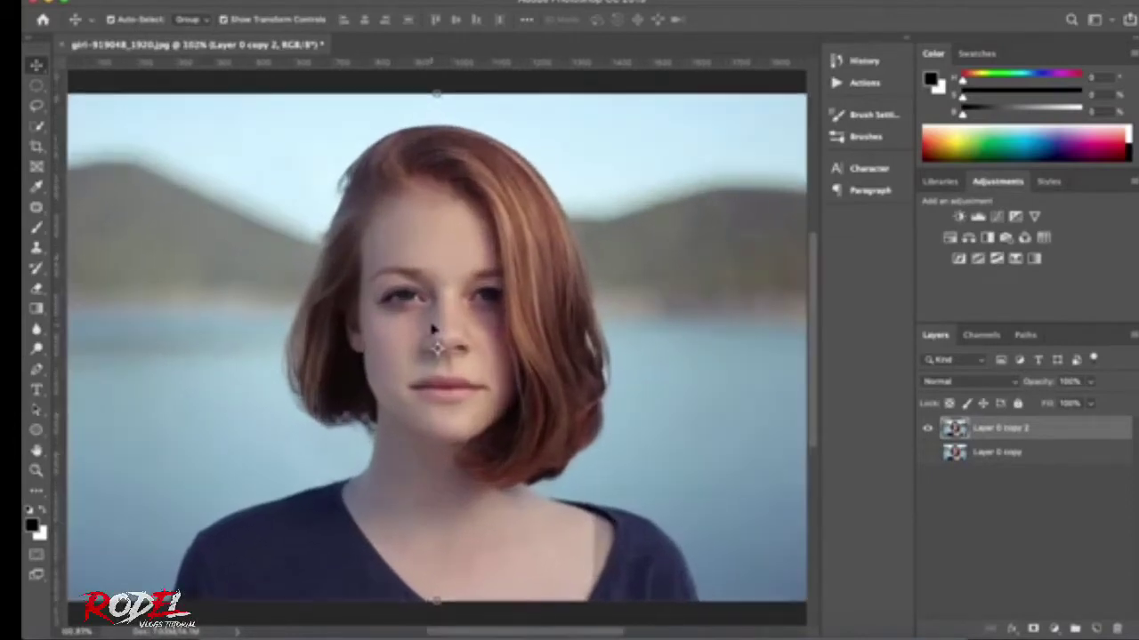
scroll(433, 331, up, 2)
scroll(433, 331, up, 1)
scroll(474, 239, up, 1)
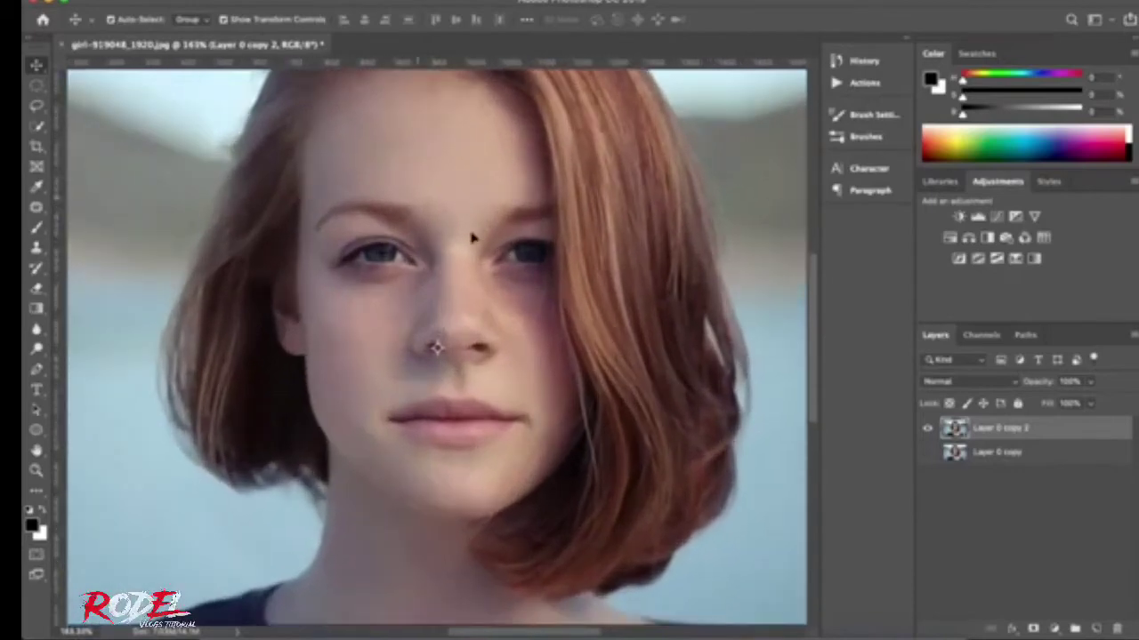
scroll(474, 238, up, 2)
scroll(472, 236, up, 2)
scroll(472, 236, up, 1)
scroll(472, 237, up, 1)
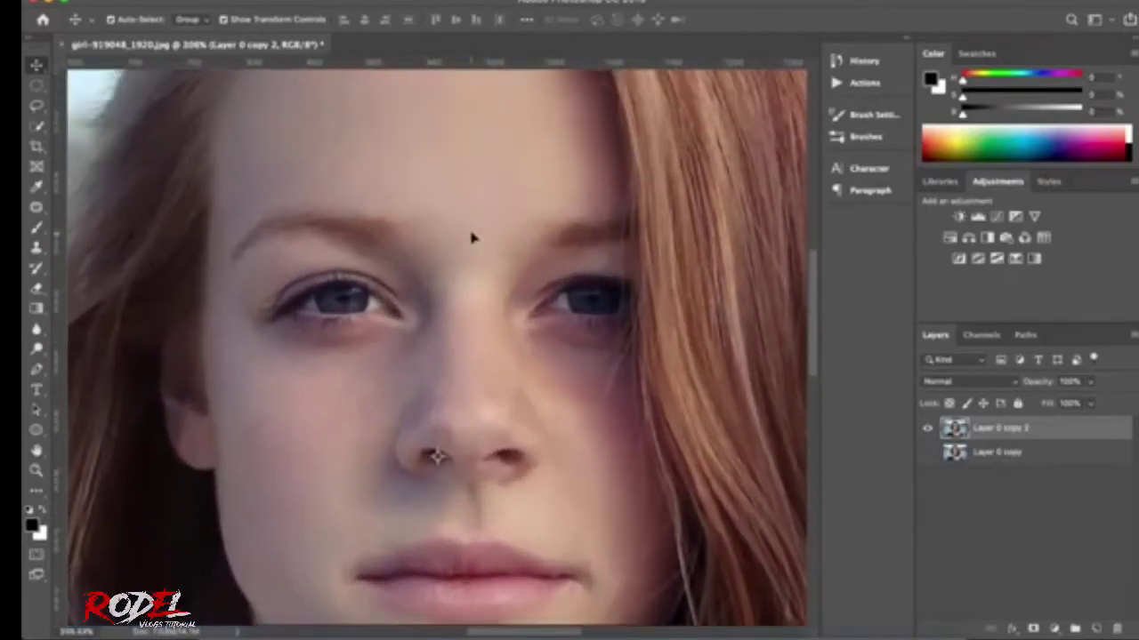
scroll(472, 237, up, 2)
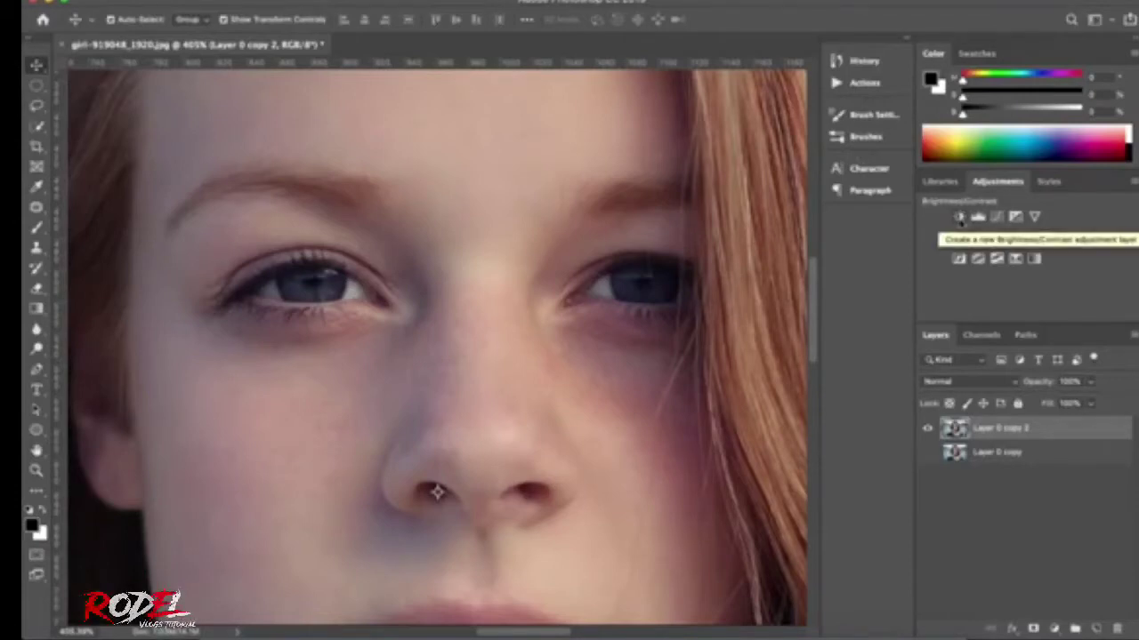
Add a Brightness/Contrast 1 adjustment layer with the Brightness slider raised to lighten the portrait
click(959, 217)
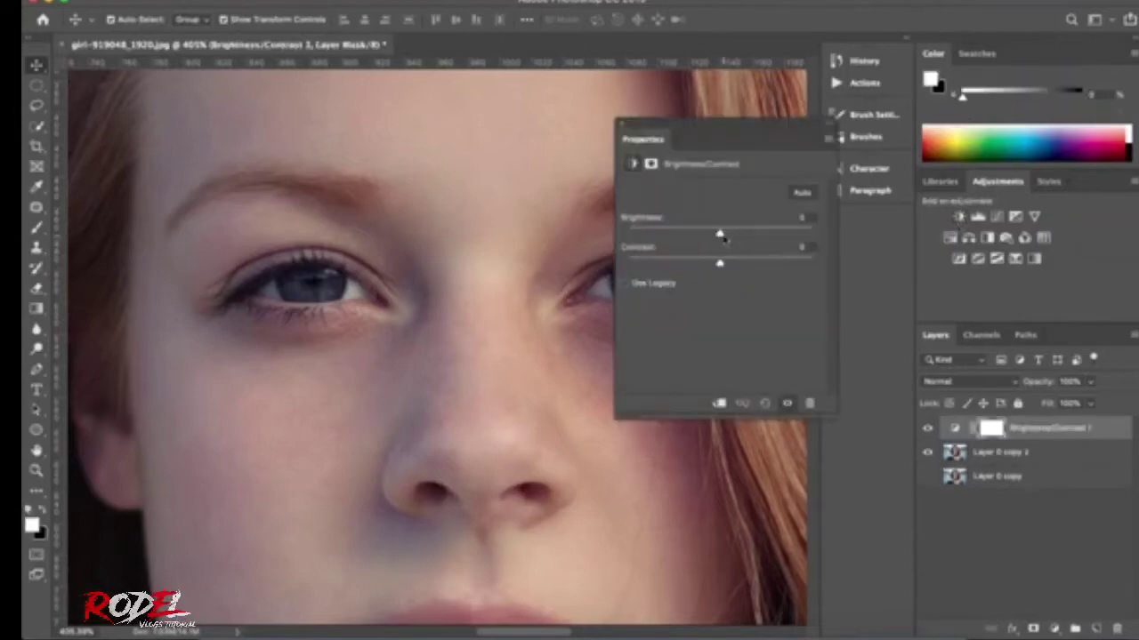
drag(720, 235, 776, 235)
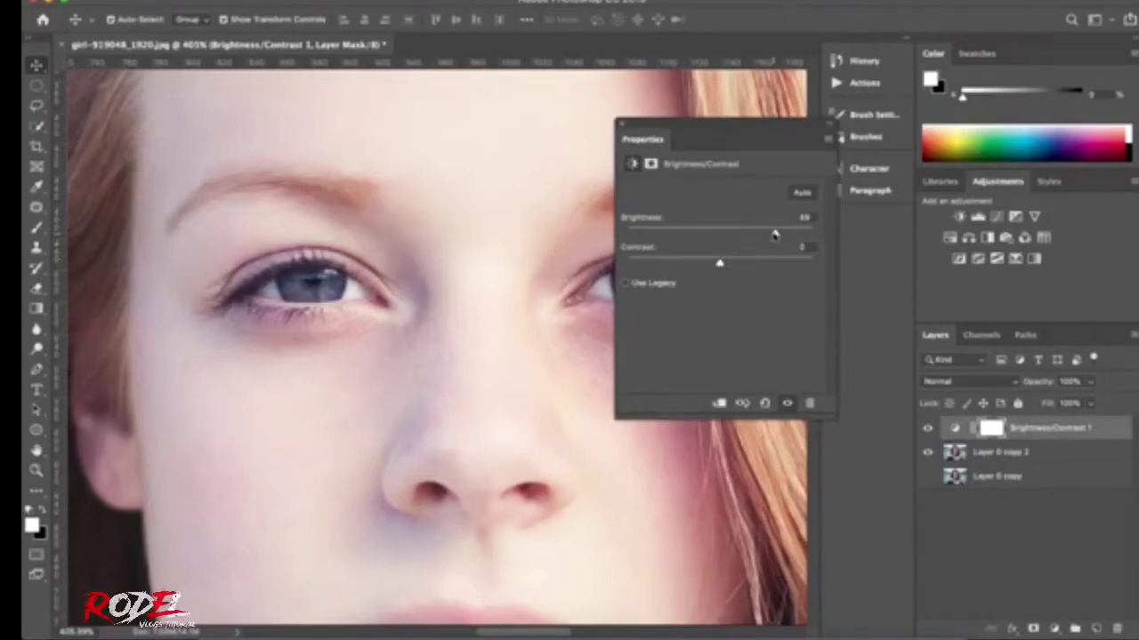
drag(772, 234, 775, 235)
click(622, 126)
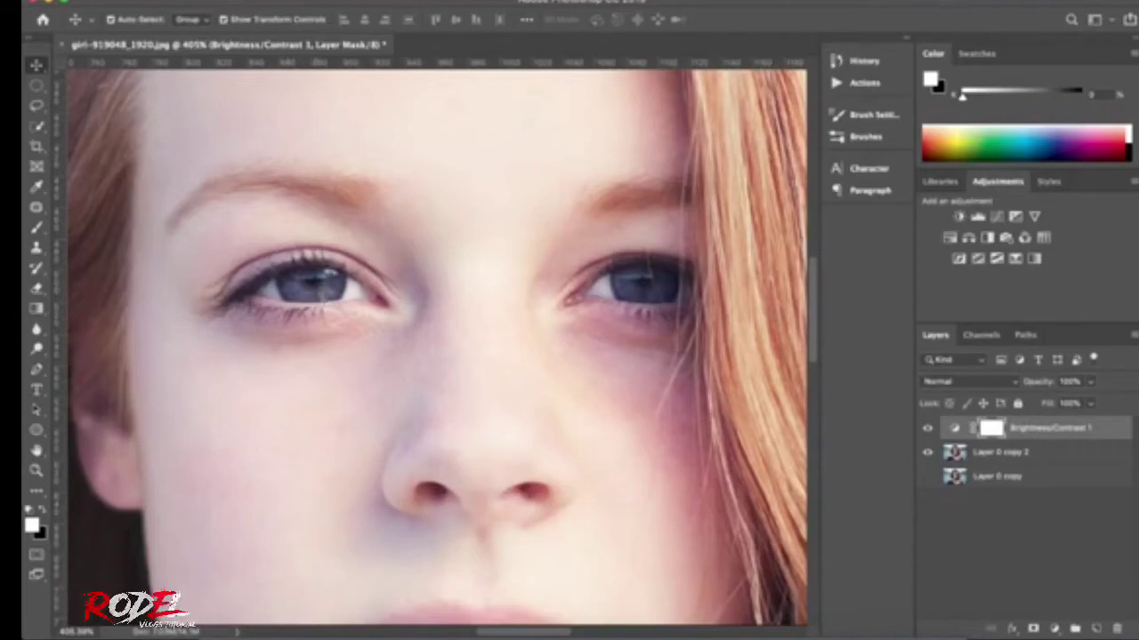
Fill the Brightness/Contrast 1 mask with Black using Edit > Fill to hide the brightening
click(191, 0)
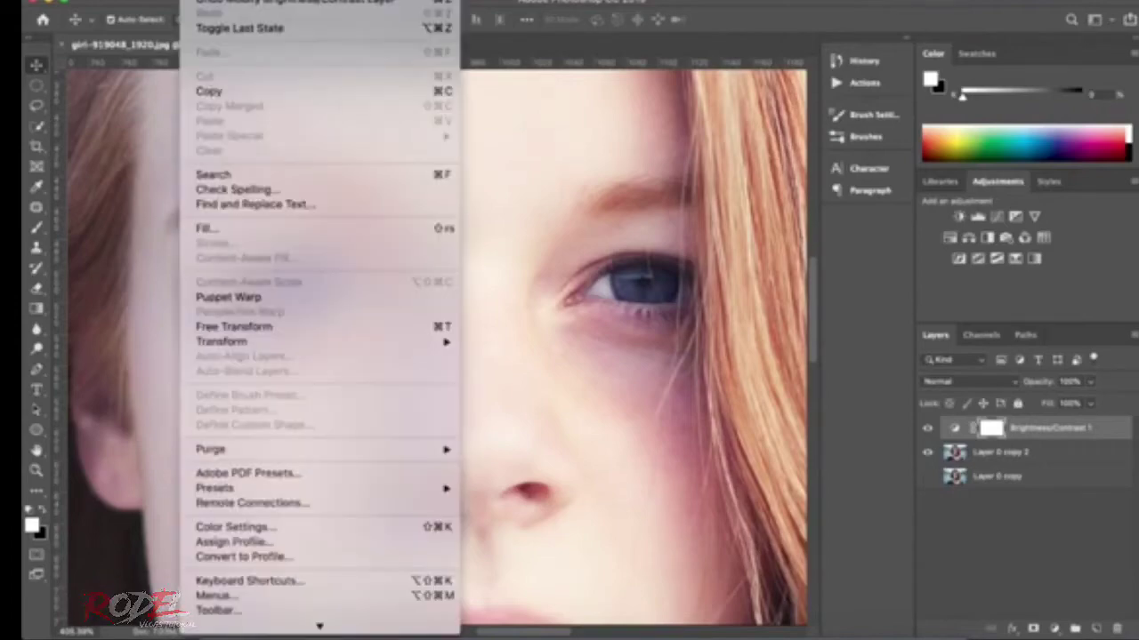
click(208, 231)
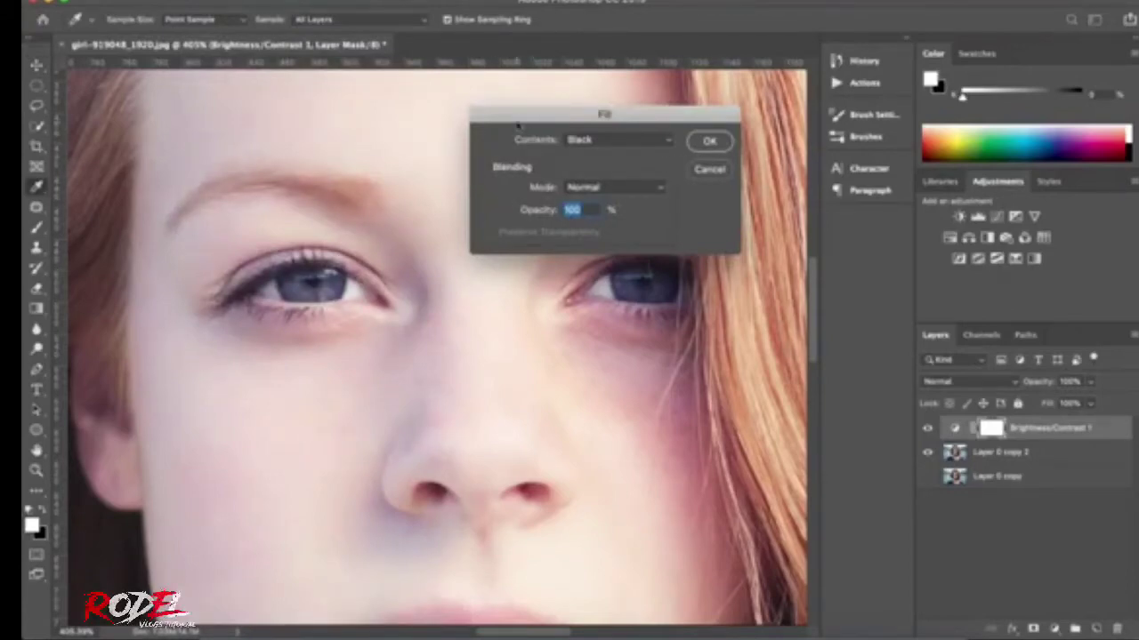
click(708, 142)
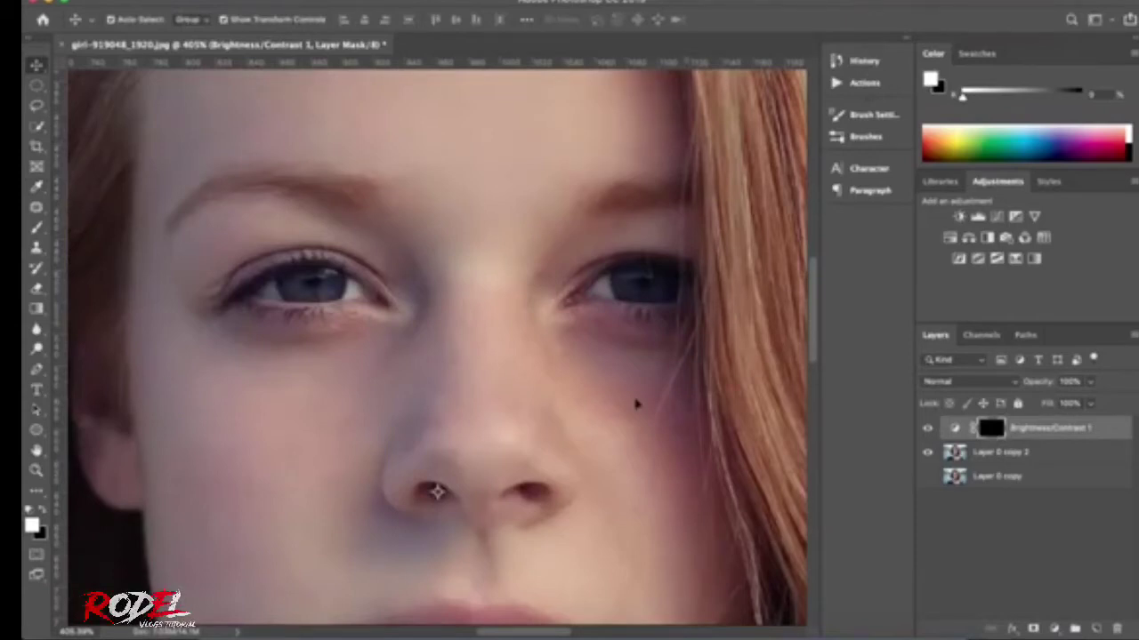
scroll(587, 386, down, 2)
scroll(585, 389, up, 2)
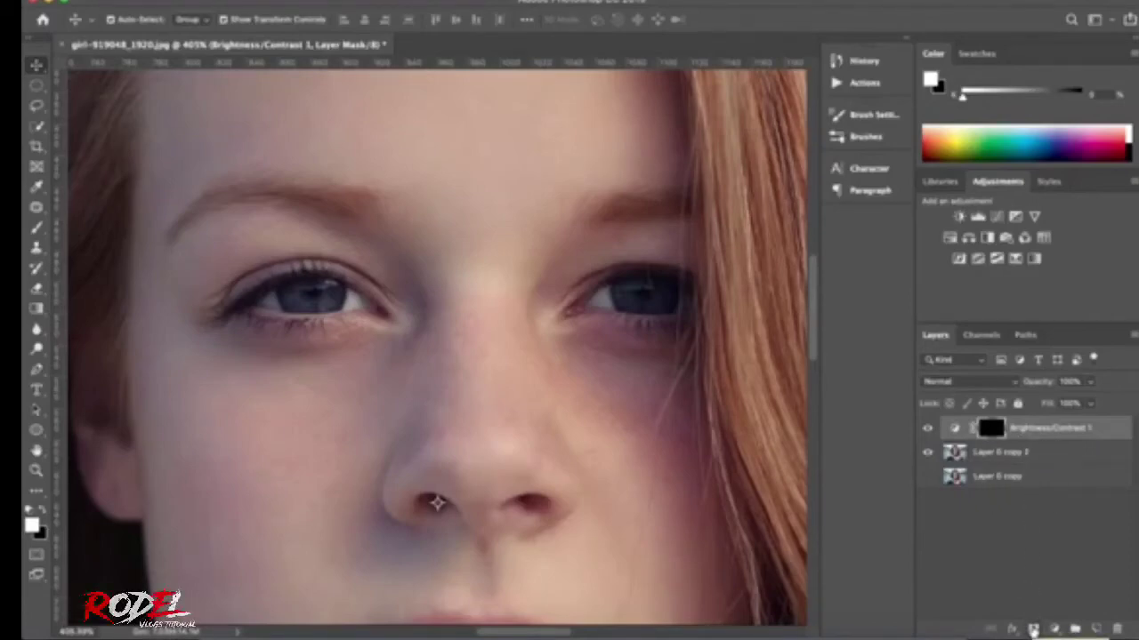
Select the adjustment layer's mask, pick the standard Brush Tool, and zoom in on the eyes
click(1032, 629)
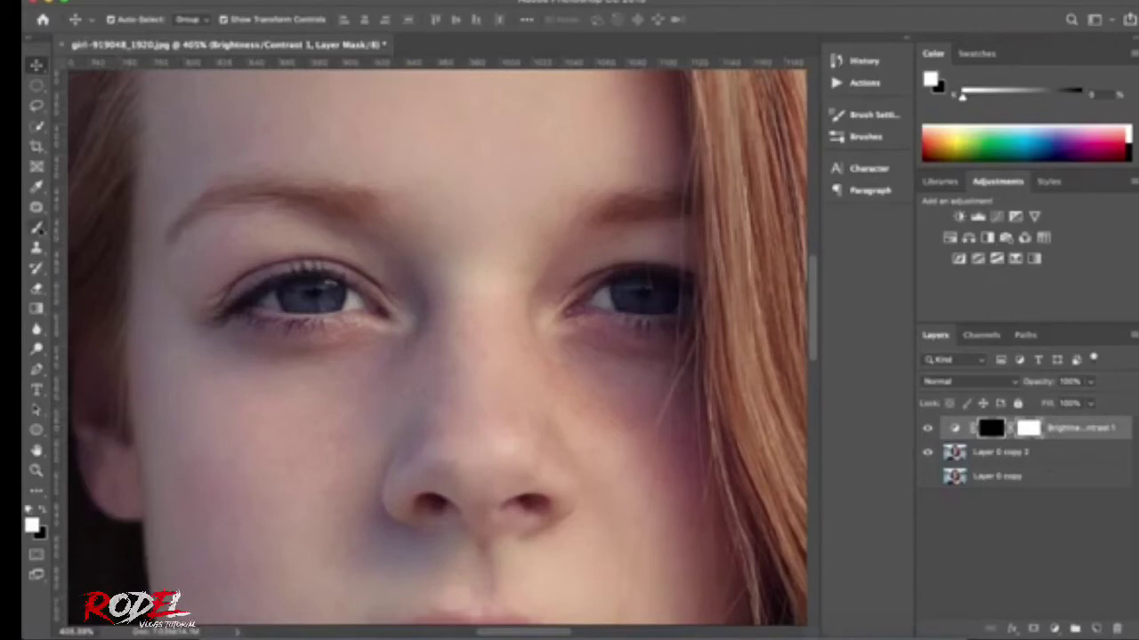
click(36, 227)
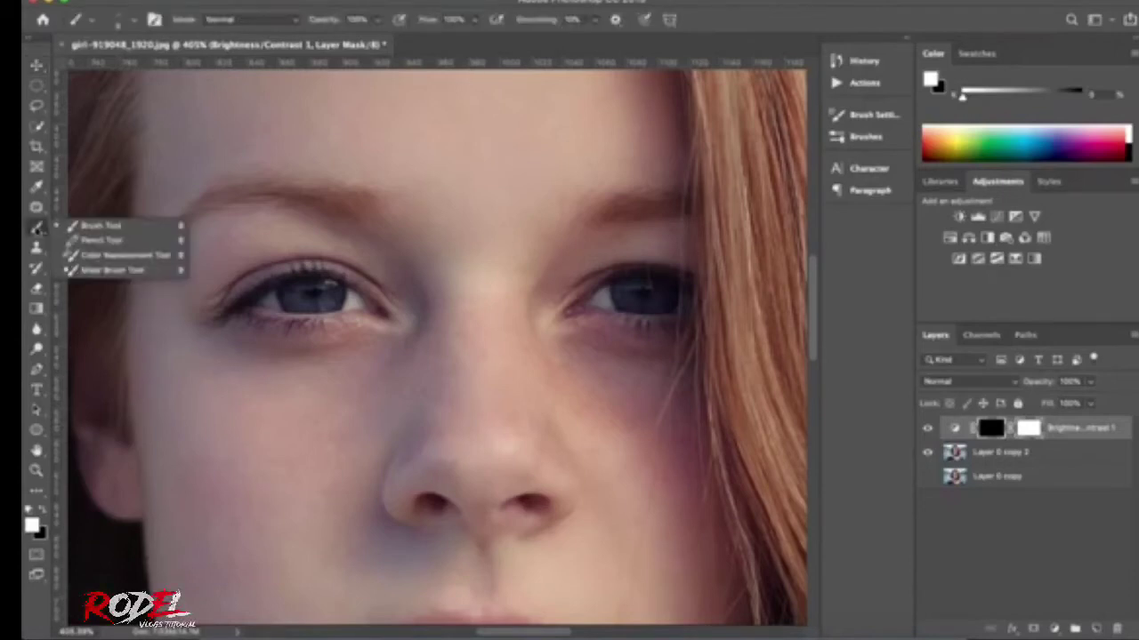
click(89, 227)
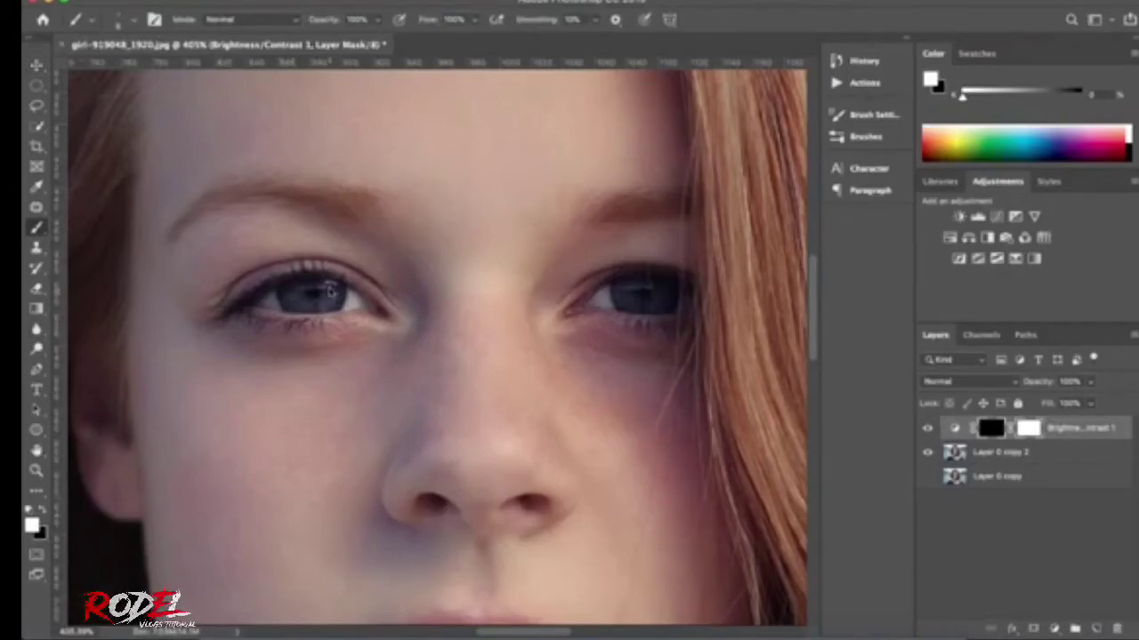
scroll(297, 301, up, 3)
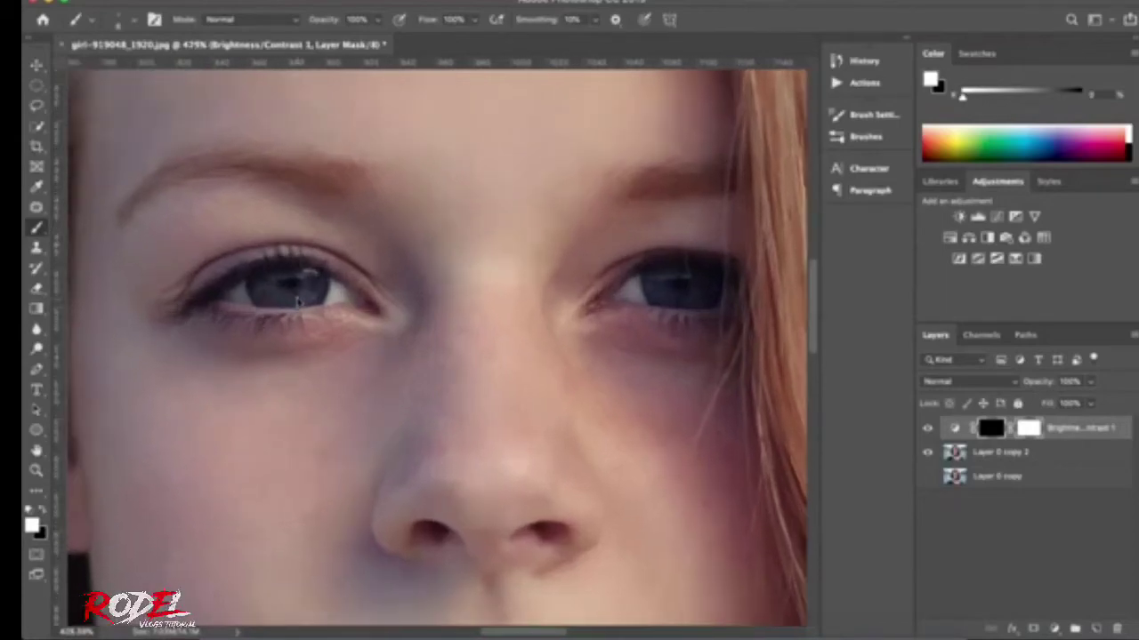
scroll(292, 304, down, 5)
scroll(291, 304, left, 5)
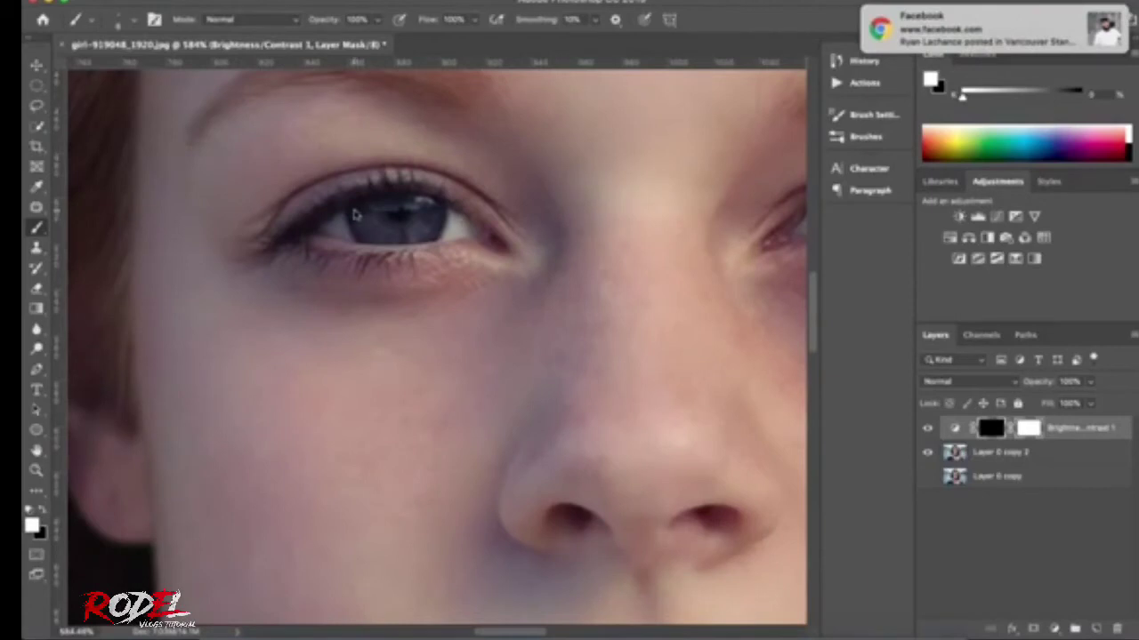
Paint white over the left iris on the mask at 1200% zoom, then make black the foreground
mouse_move(356, 230)
mouse_down()
mouse_move(409, 241)
mouse_move(439, 215)
mouse_move(425, 242)
mouse_up()
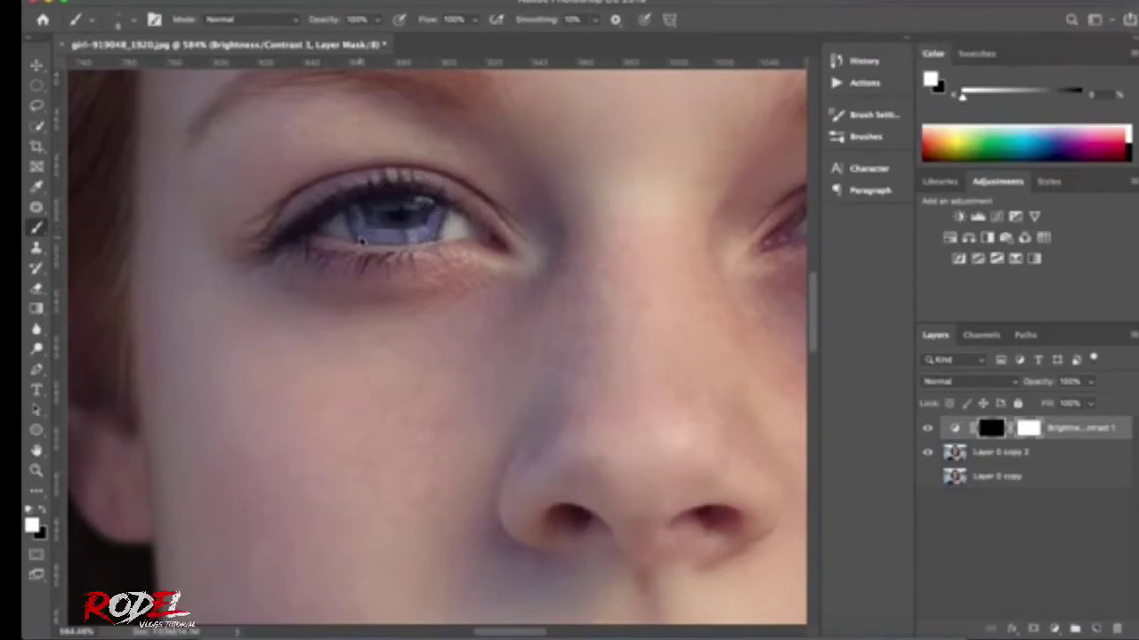
scroll(400, 249, up, 2)
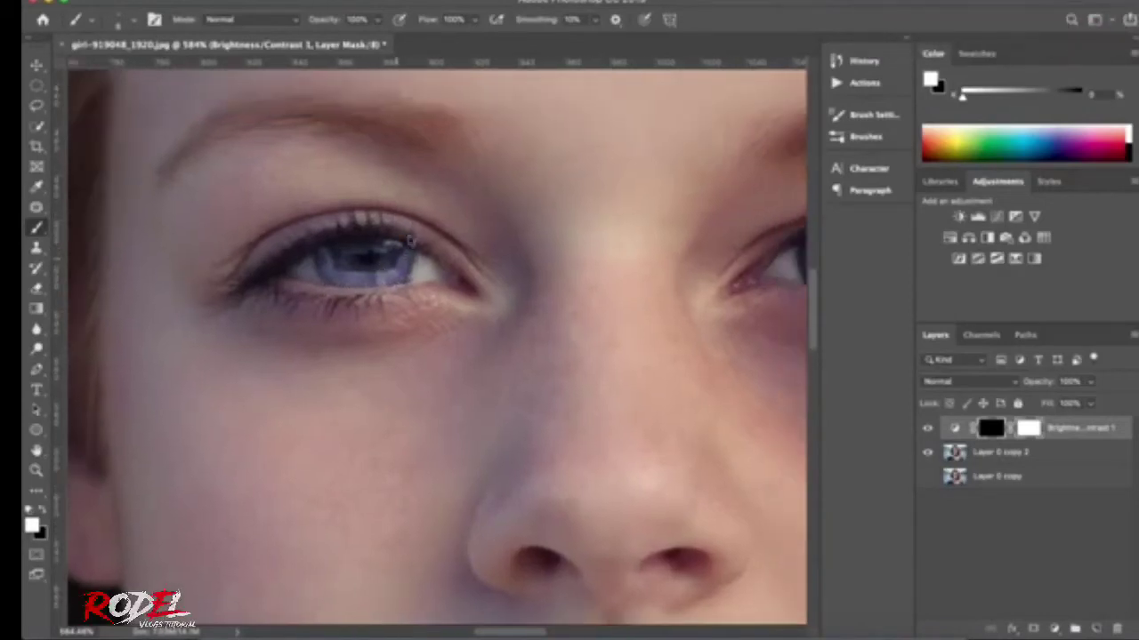
scroll(374, 276, up, 2)
scroll(352, 305, up, 3)
scroll(351, 305, up, 2)
scroll(352, 306, up, 2)
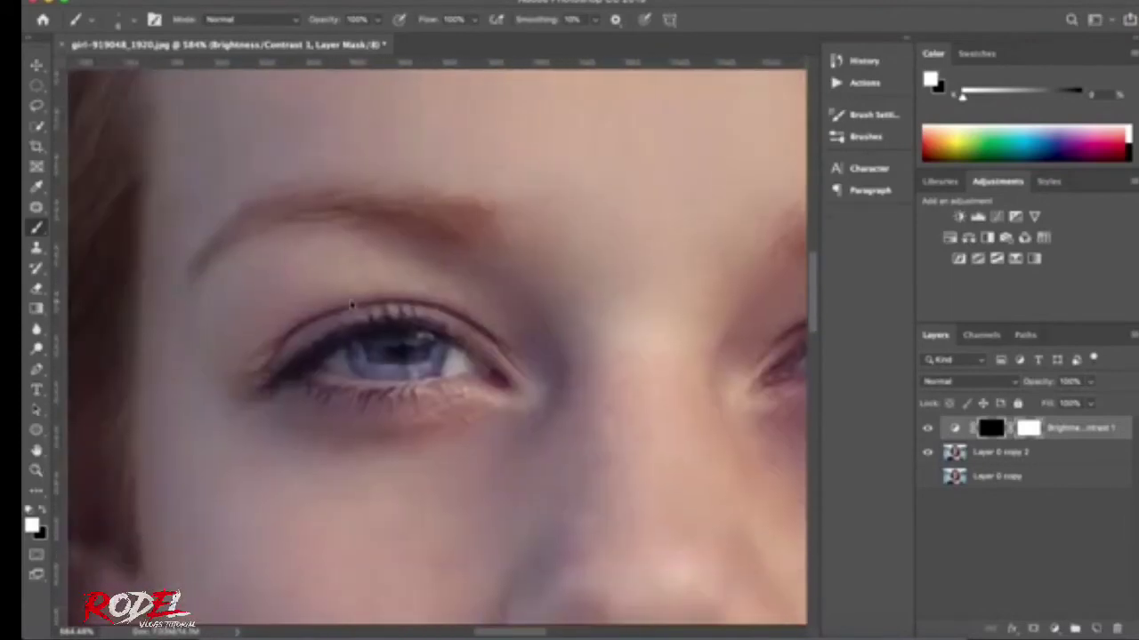
scroll(352, 305, up, 2)
scroll(351, 305, up, 1)
scroll(351, 306, up, 1)
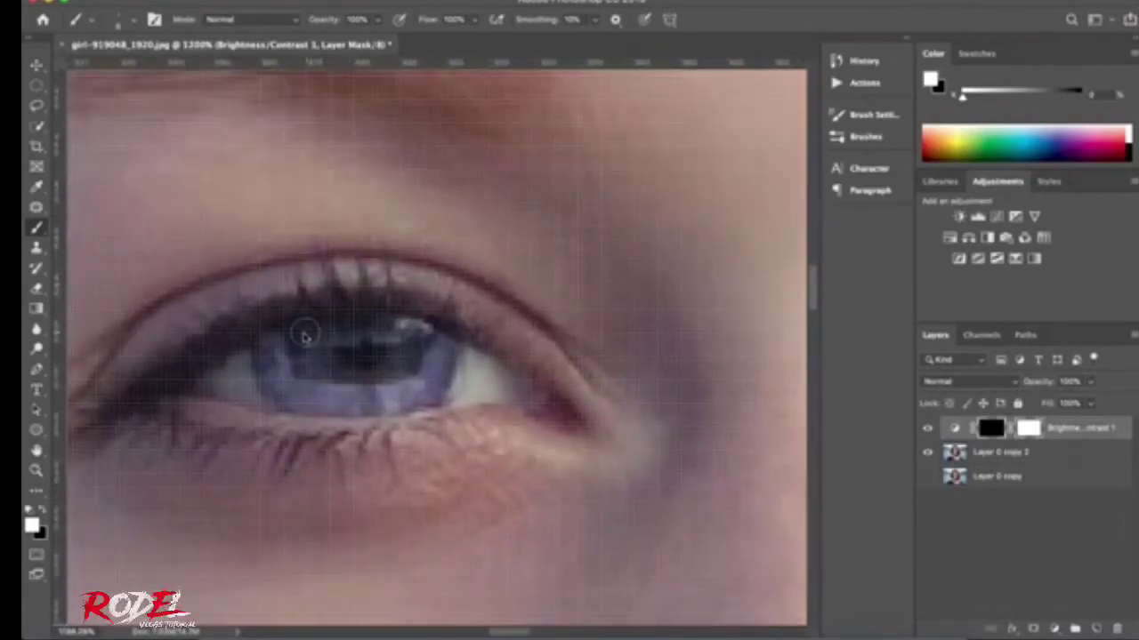
mouse_move(343, 334)
mouse_down()
mouse_move(409, 333)
mouse_move(418, 349)
mouse_move(404, 374)
mouse_move(347, 387)
mouse_move(293, 356)
mouse_move(377, 393)
mouse_move(340, 394)
mouse_move(313, 363)
mouse_move(378, 351)
mouse_move(364, 338)
mouse_move(261, 339)
mouse_up()
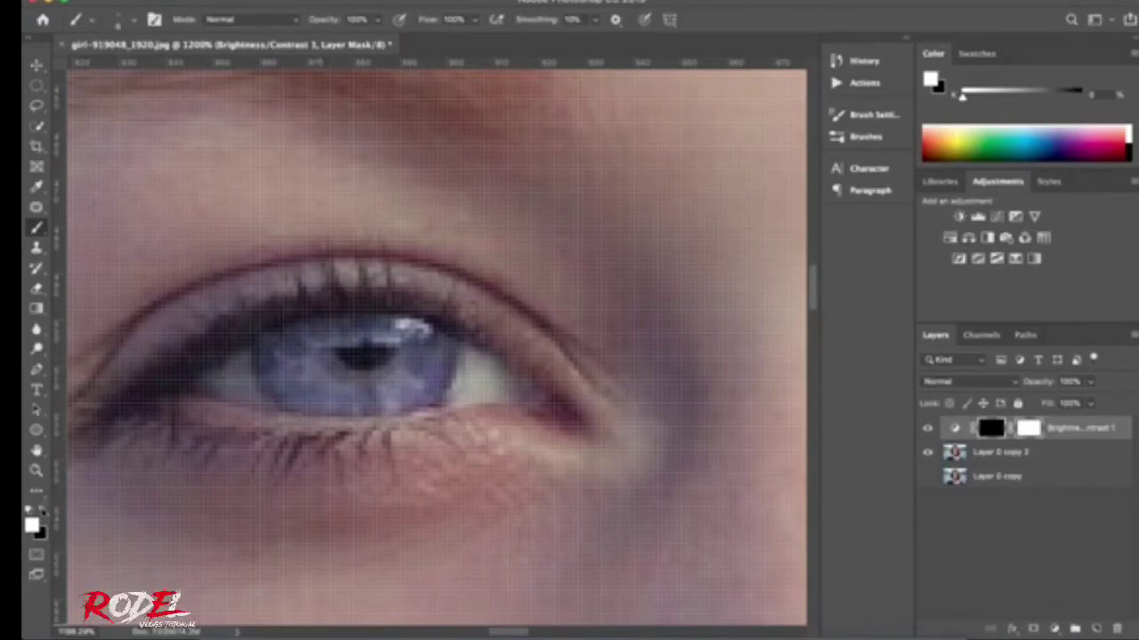
click(41, 510)
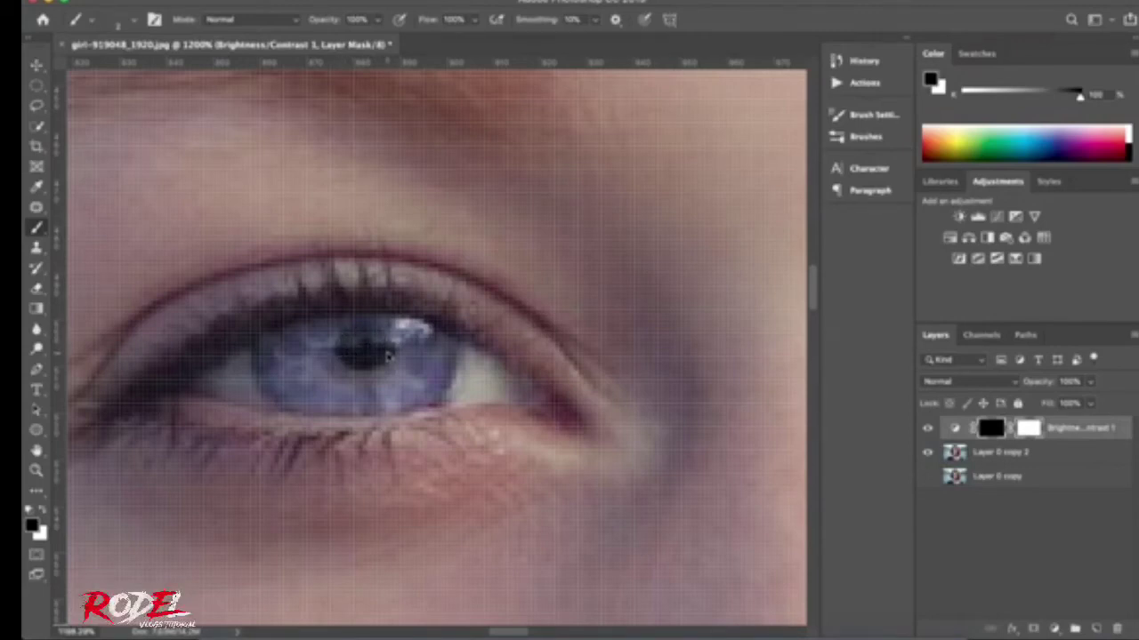
Switch to the Move Tool and zoom out to about 104% to view the whole portrait
click(36, 65)
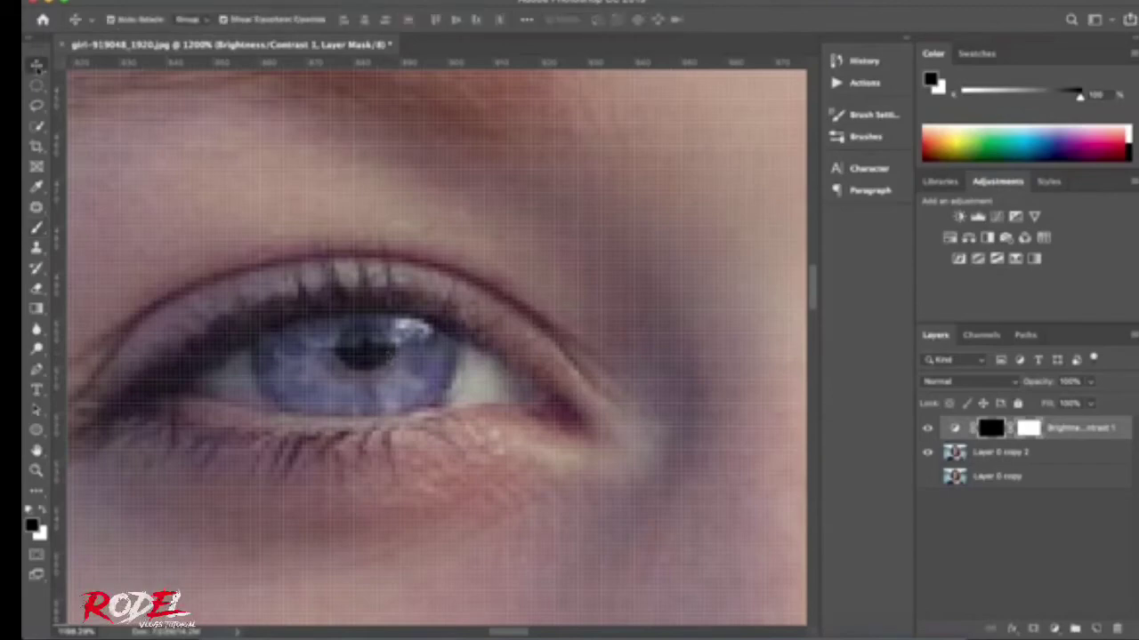
scroll(394, 354, down, 2)
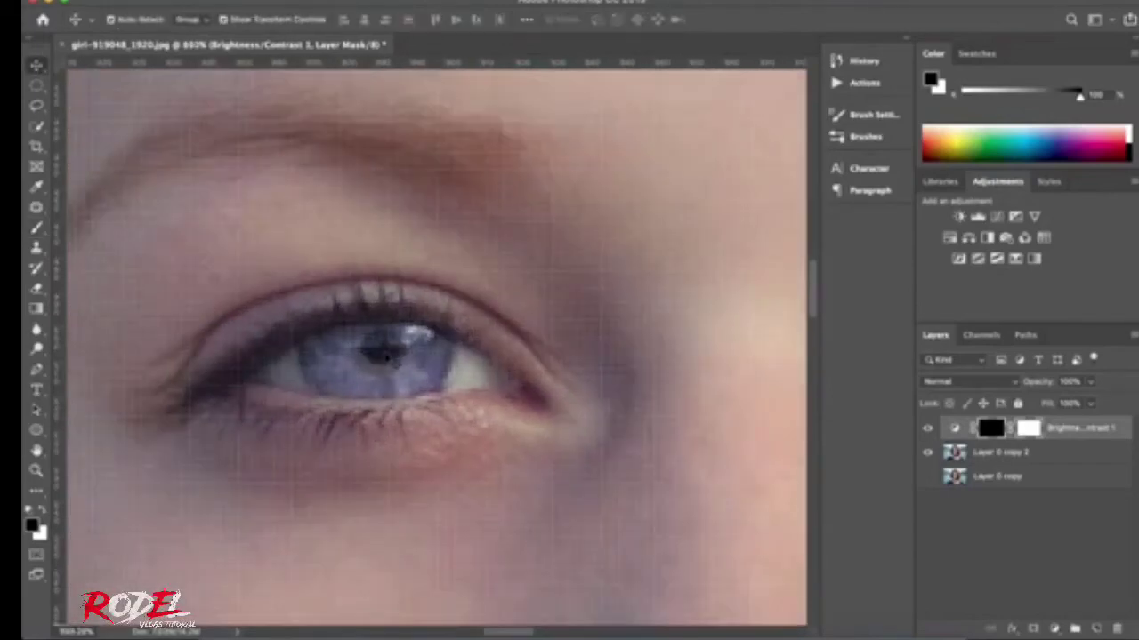
scroll(399, 349, down, 2)
scroll(405, 344, down, 2)
scroll(405, 344, down, 2)
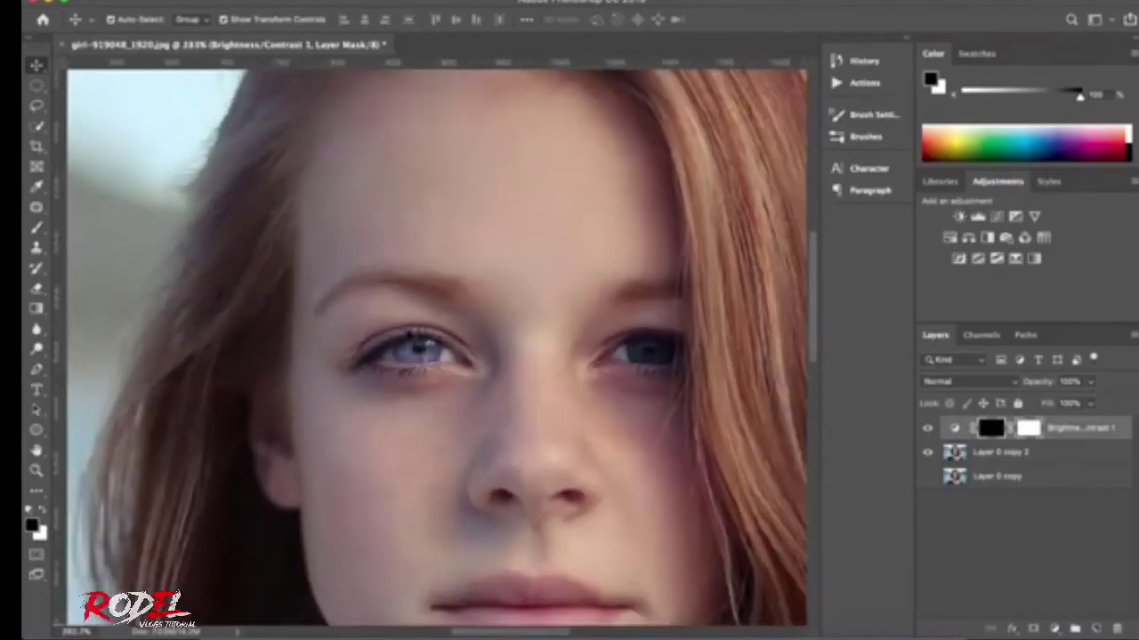
scroll(405, 338, down, 2)
scroll(406, 330, down, 1)
scroll(463, 356, down, 1)
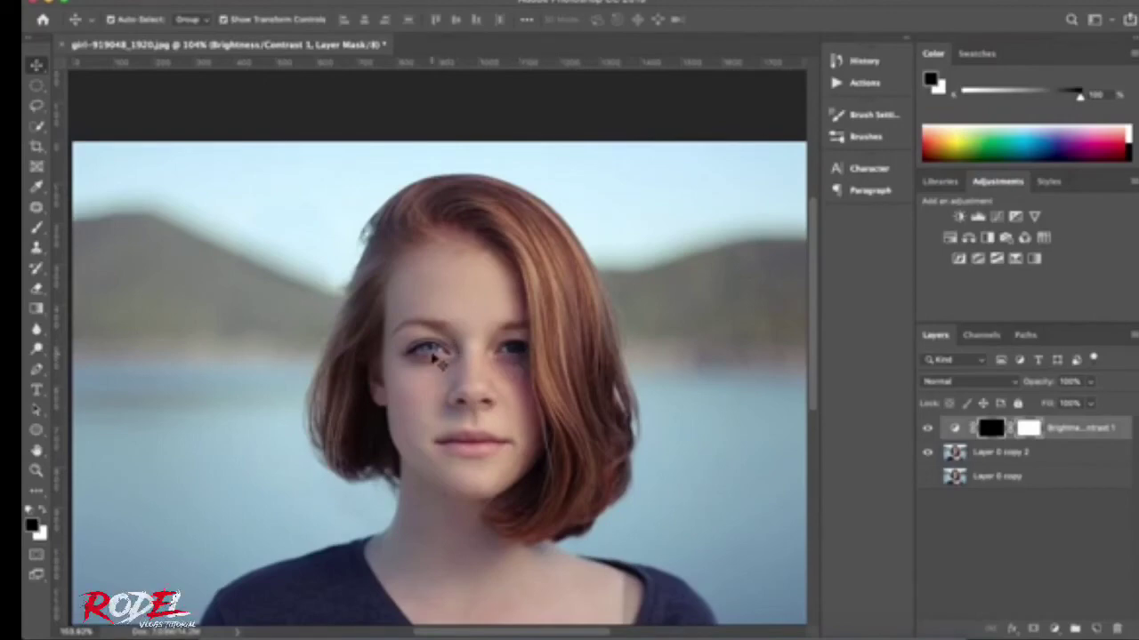
click(927, 428)
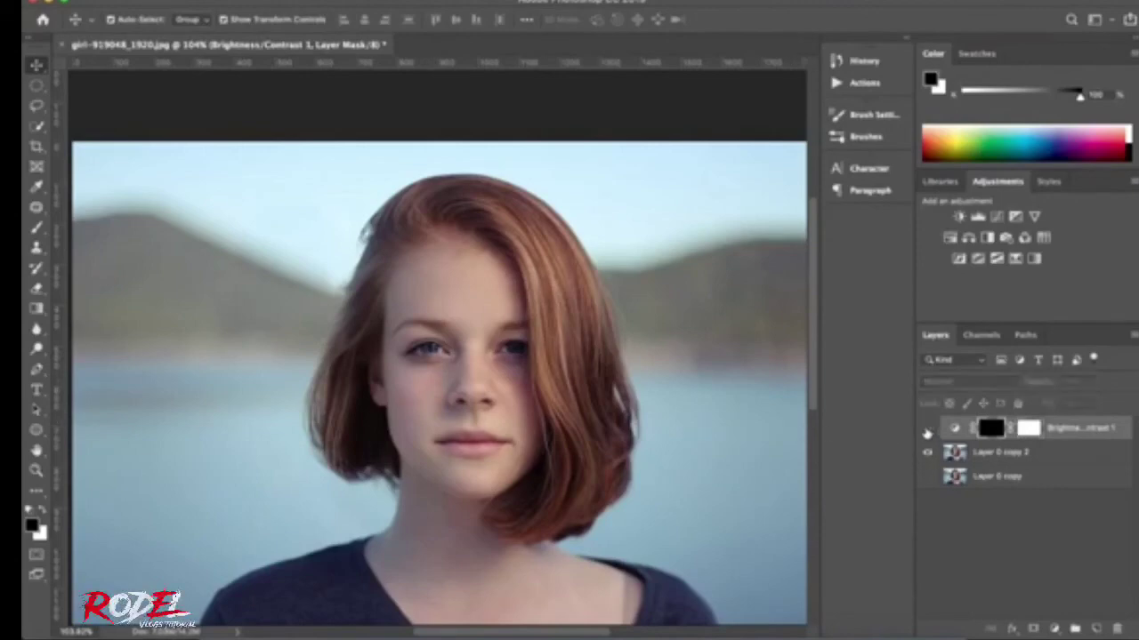
click(927, 429)
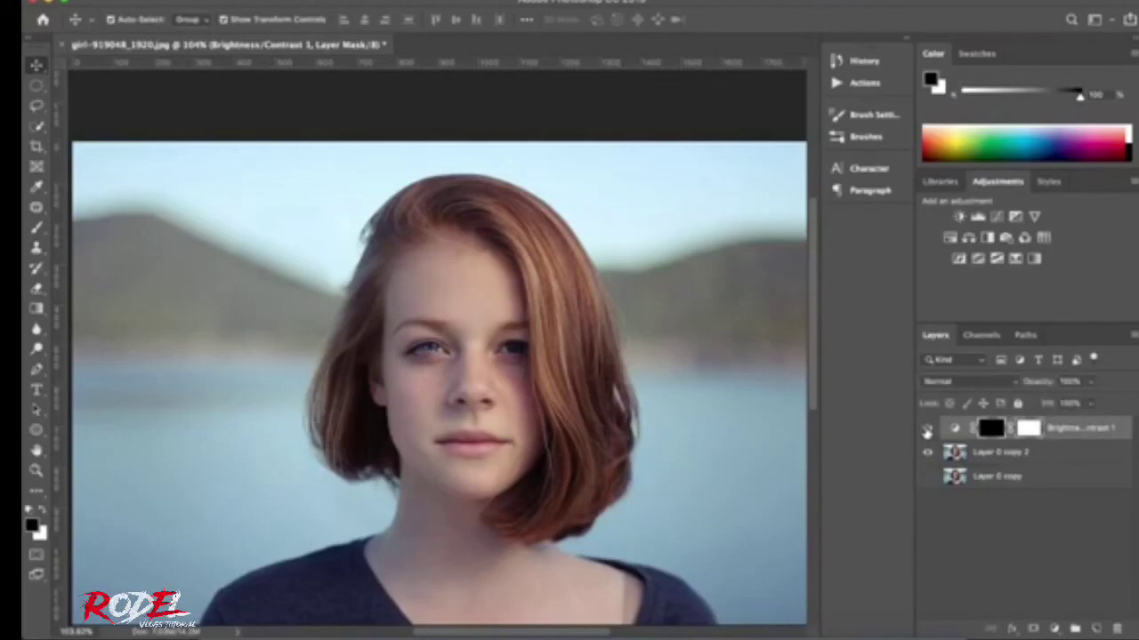